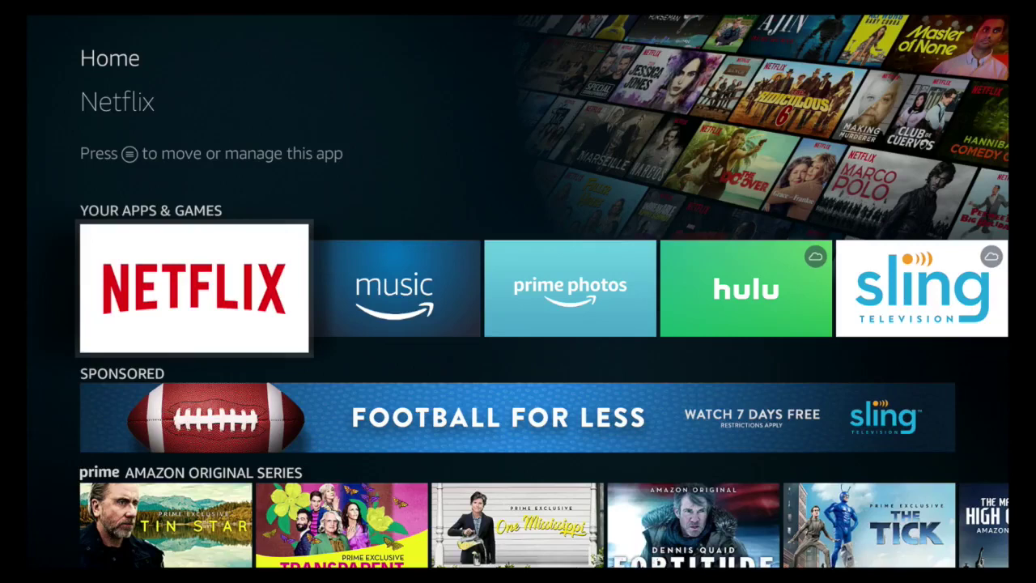
# Move from the home screen rows to the search magnifier in the top bar
pyautogui.press('Down')
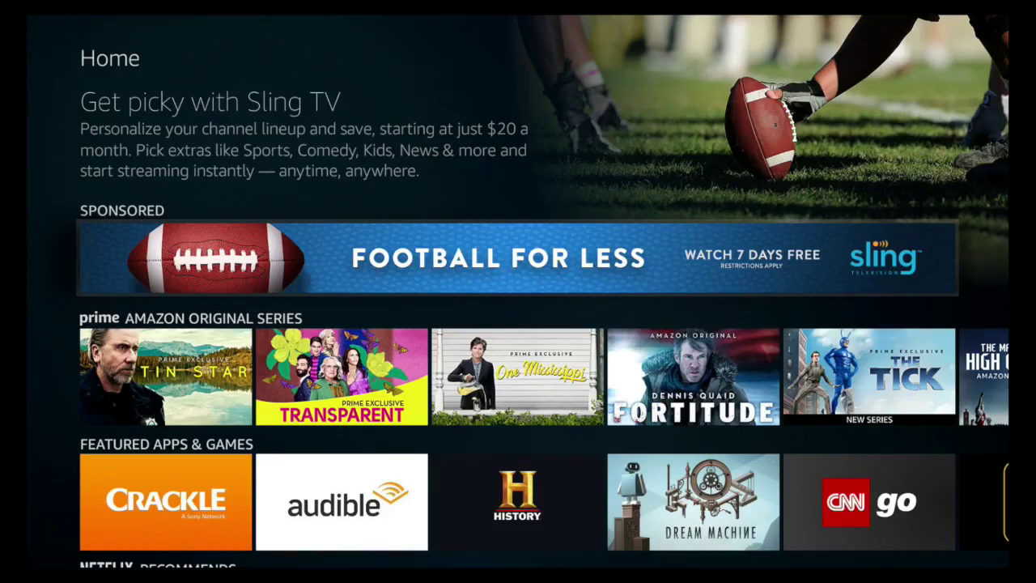
pyautogui.press('Up')
pyautogui.press('Up')
pyautogui.press('Up')
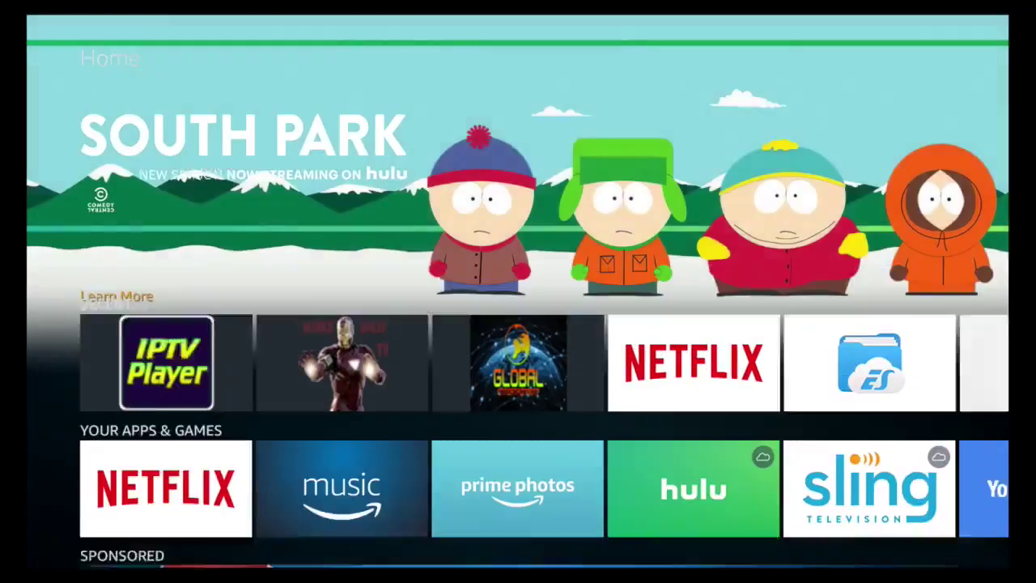
pyautogui.press('Left')
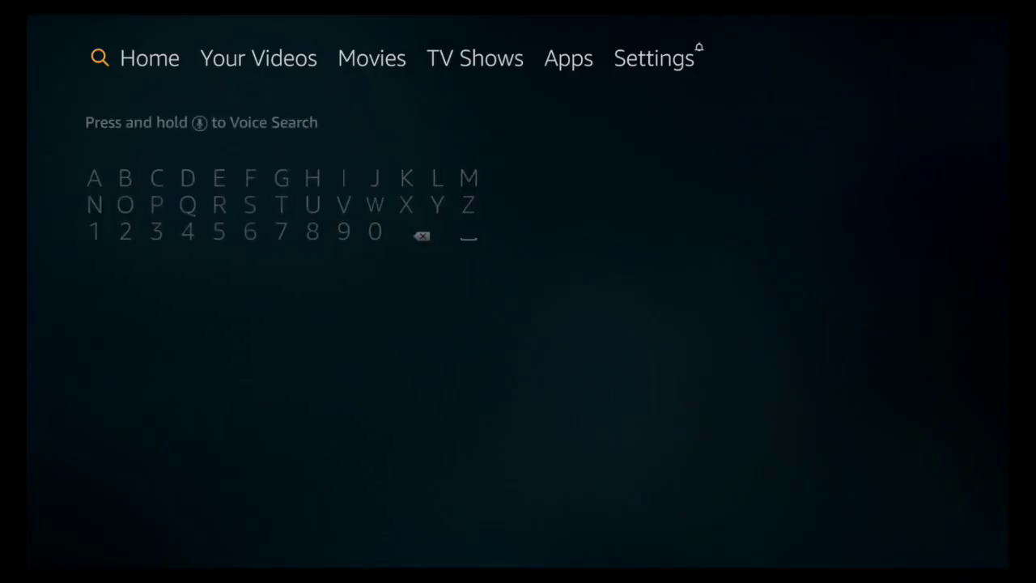
# Enter 'Perfect Player' on the letter keyboard and choose the 'Perfect Player Iptv' suggestion
pyautogui.press('Down')
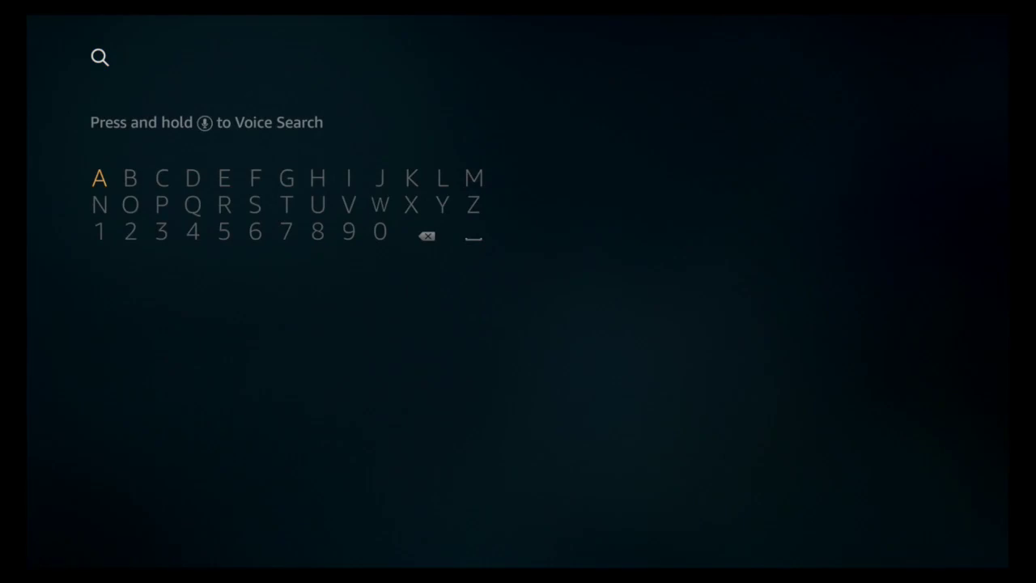
pyautogui.write('Perfect Pl')
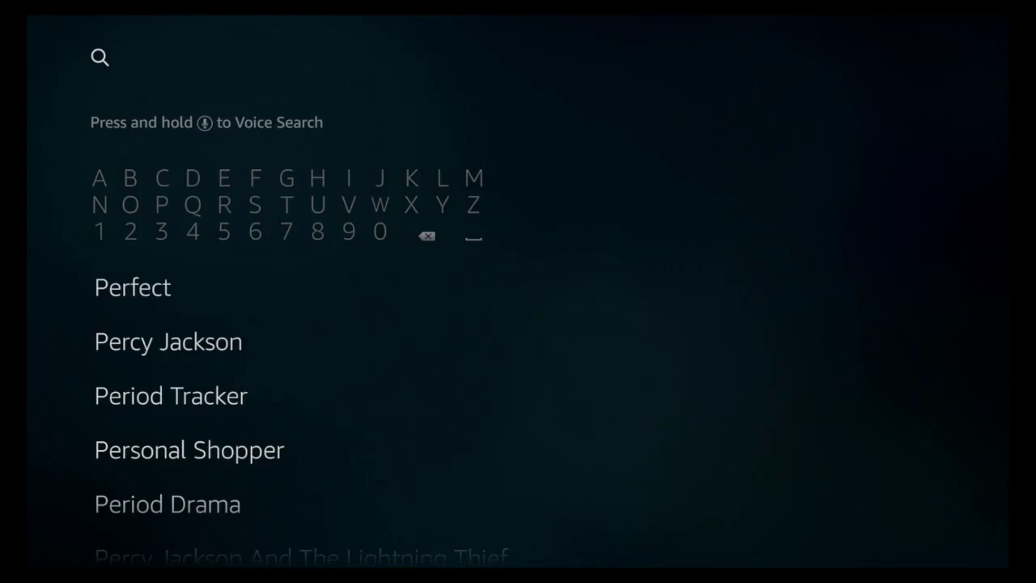
pyautogui.write('ayer')
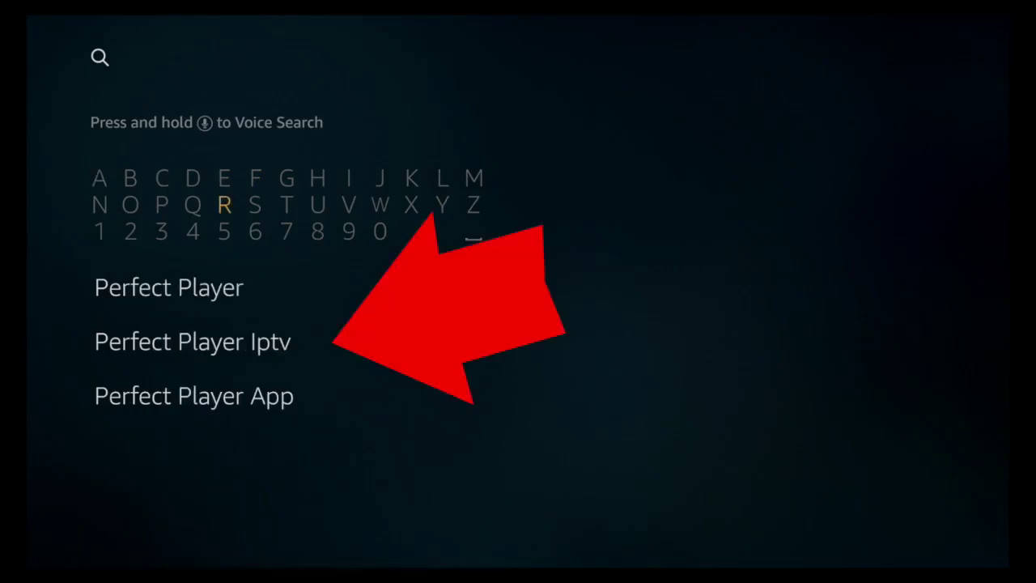
pyautogui.press('Down')
pyautogui.press('Down')
pyautogui.press('Down')
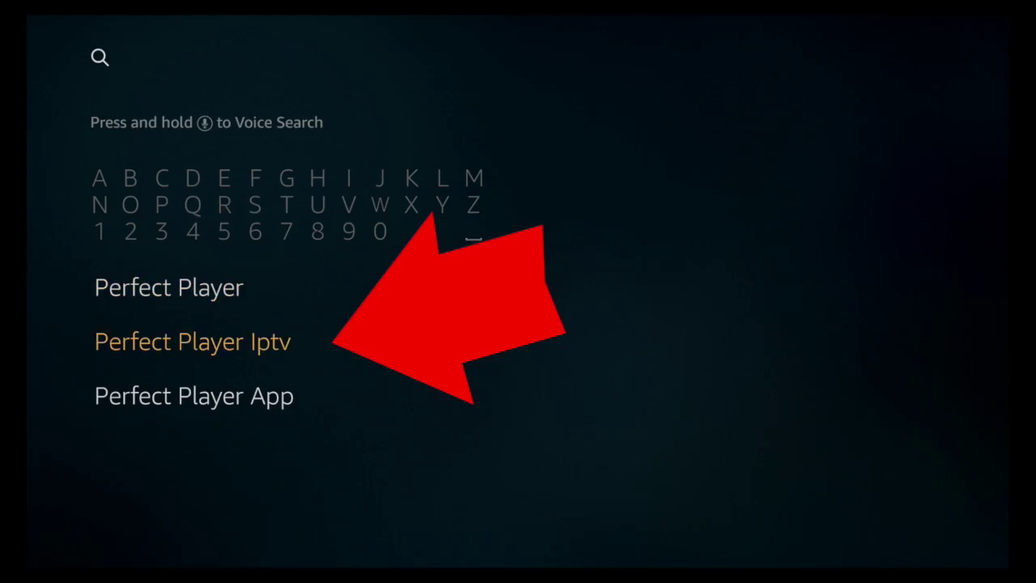
pyautogui.press('Return')
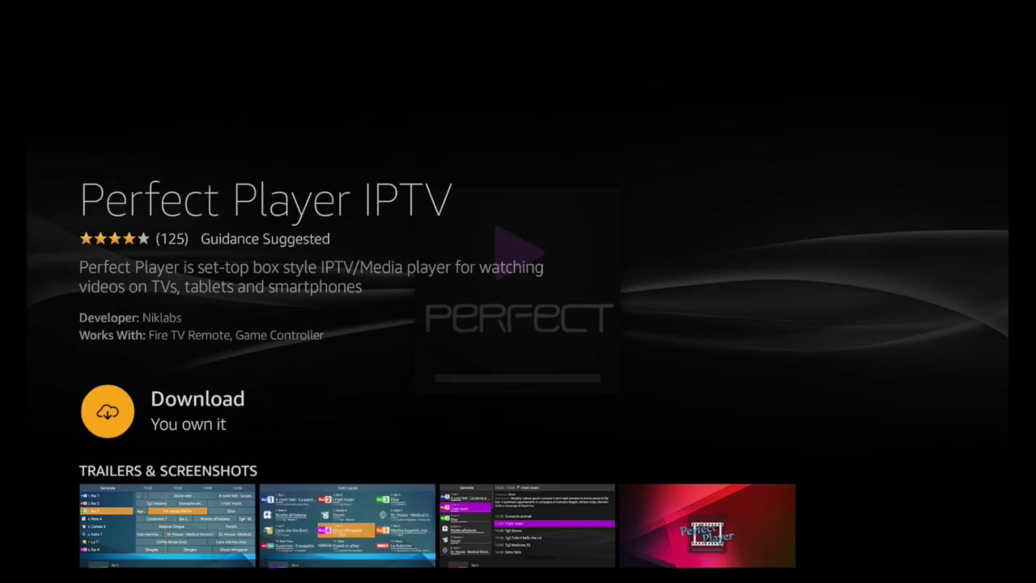
# Start the Perfect Player IPTV download from its app page
pyautogui.press('Return')
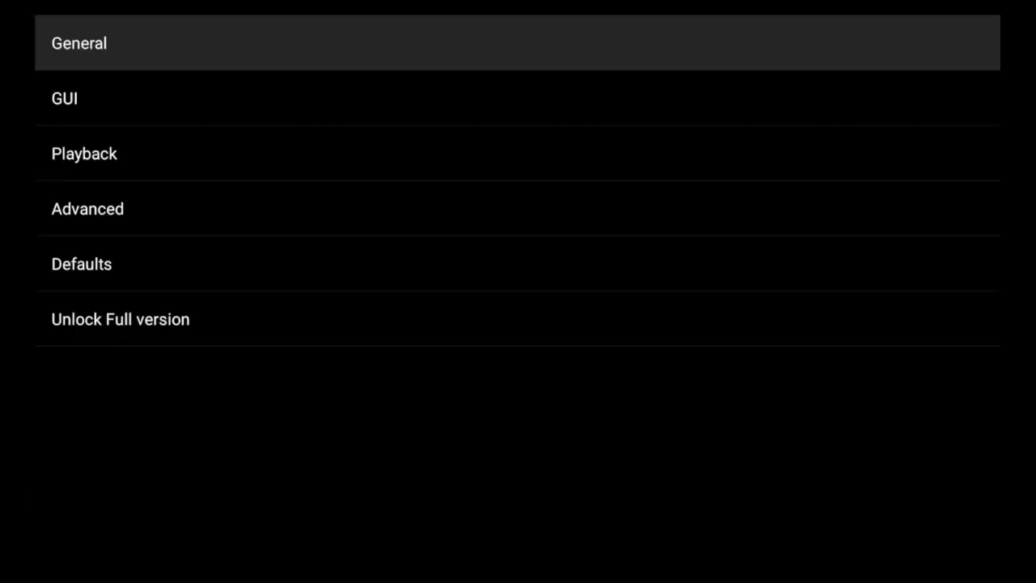
# Open the General category in Perfect Player's settings
pyautogui.click(65, 97)
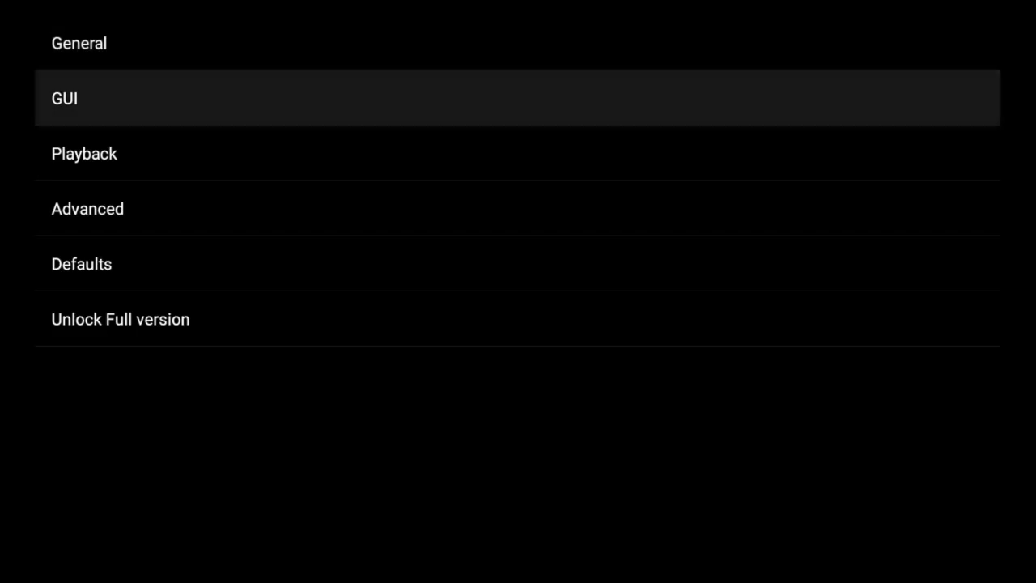
pyautogui.click(78, 43)
pyautogui.press('Return')
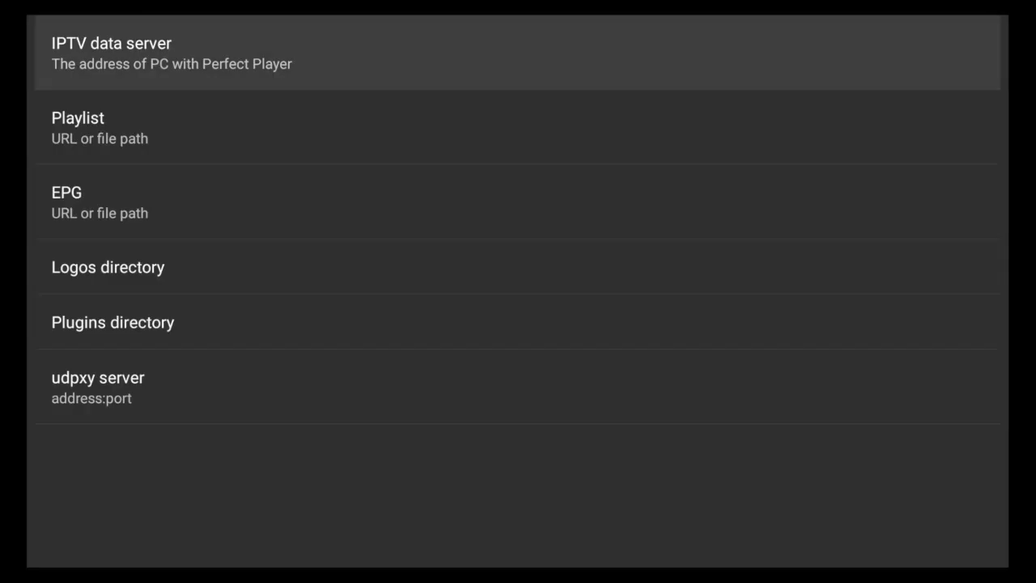
# Select the Playlist setting to bring up its URL or file path form
pyautogui.press('Down')
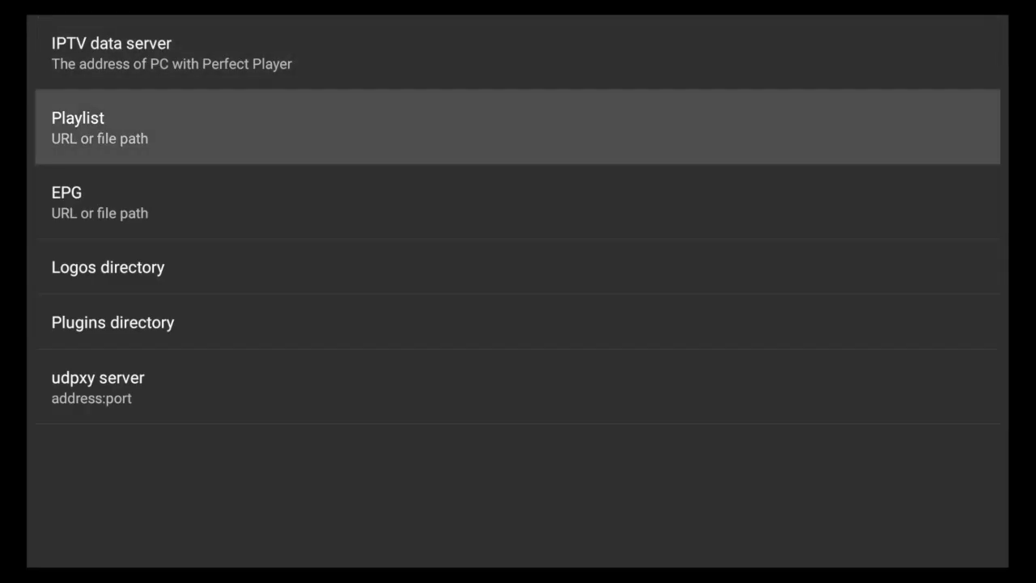
pyautogui.press('Down')
pyautogui.press('Up')
pyautogui.press('Down')
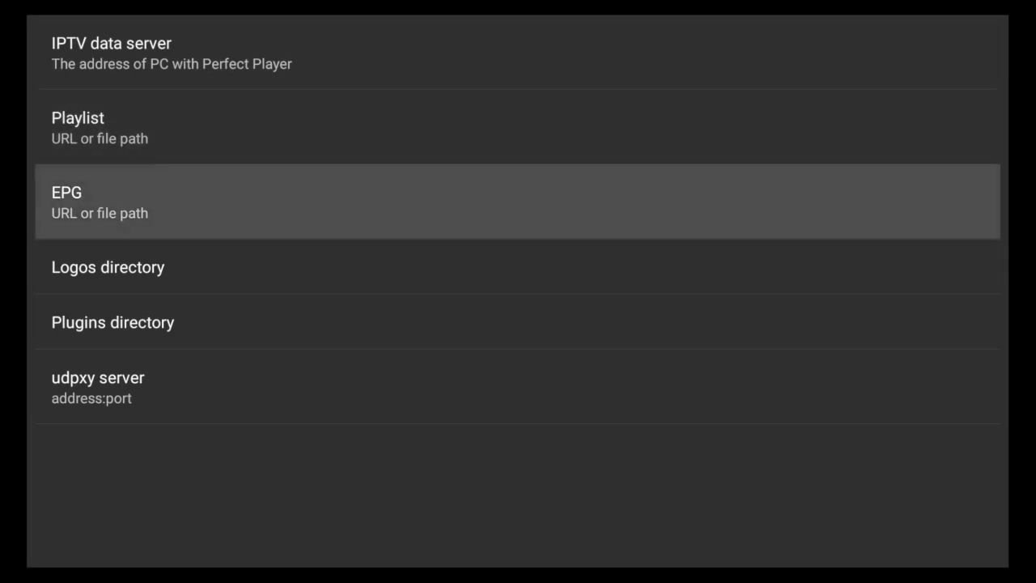
pyautogui.press('Up')
pyautogui.press('Down')
pyautogui.press('Up')
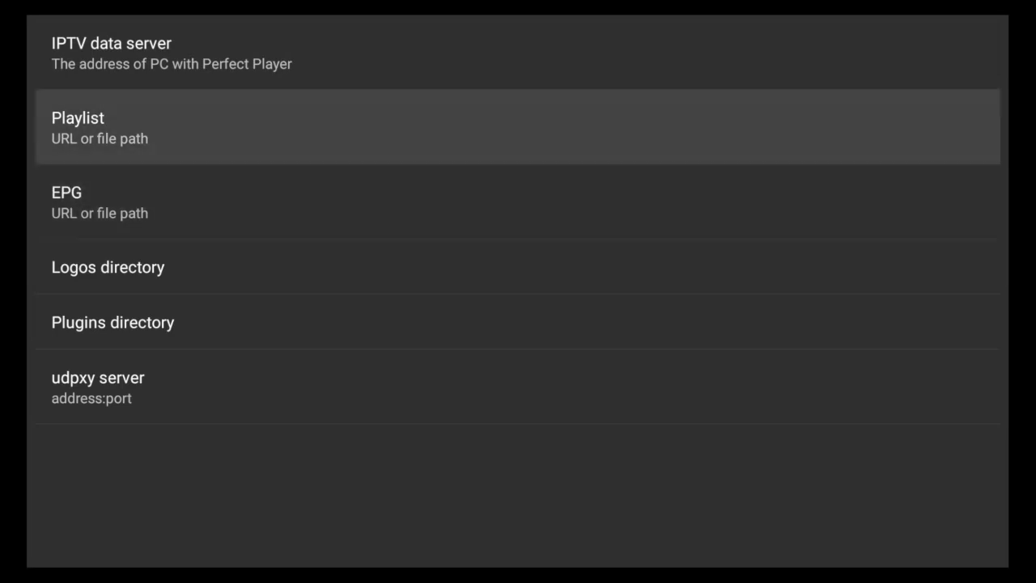
pyautogui.press('Down')
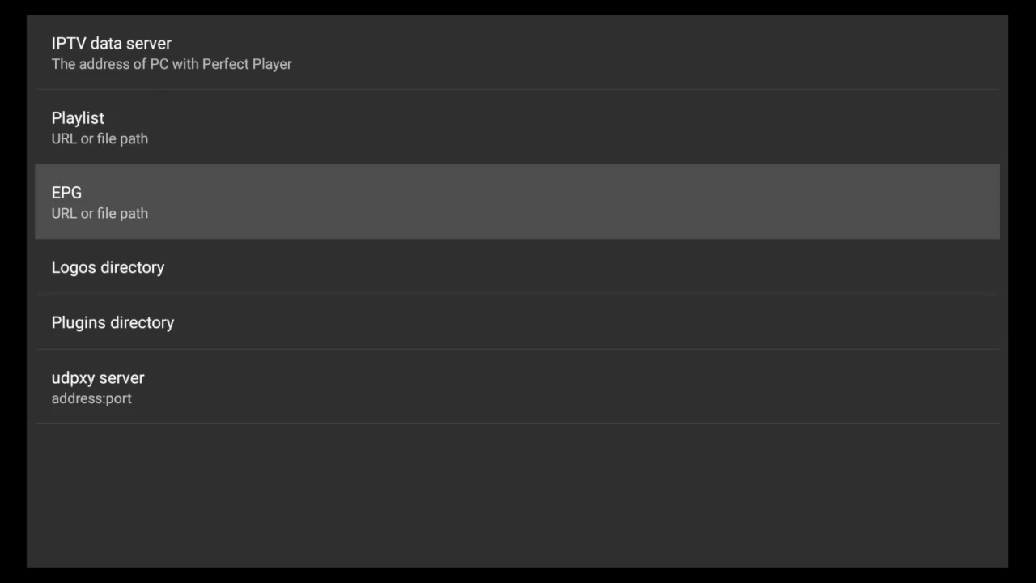
pyautogui.press('Up')
pyautogui.press('Down')
pyautogui.press('Up')
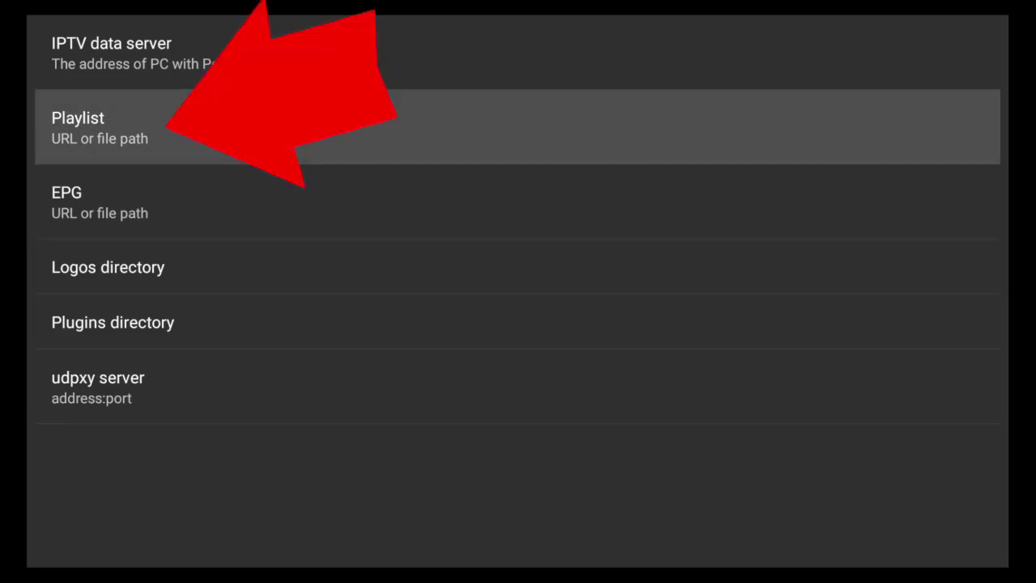
pyautogui.press('Return')
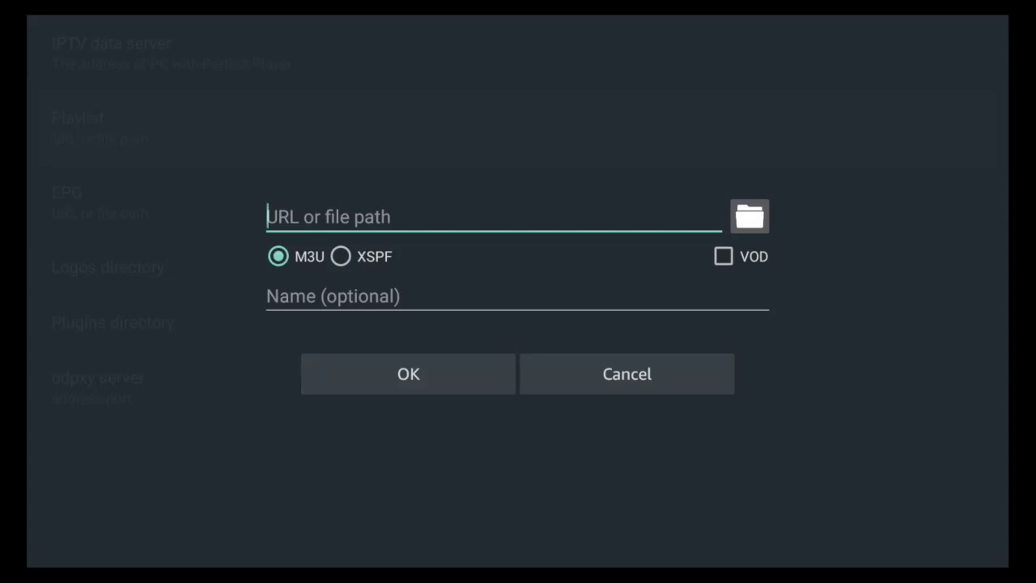
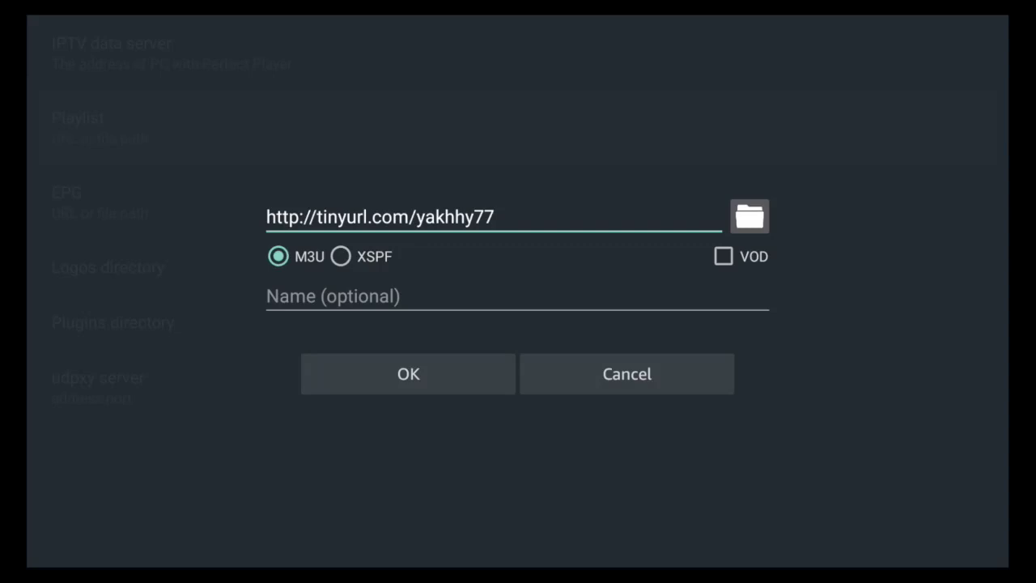
pyautogui.press('Down')
pyautogui.press('Down')
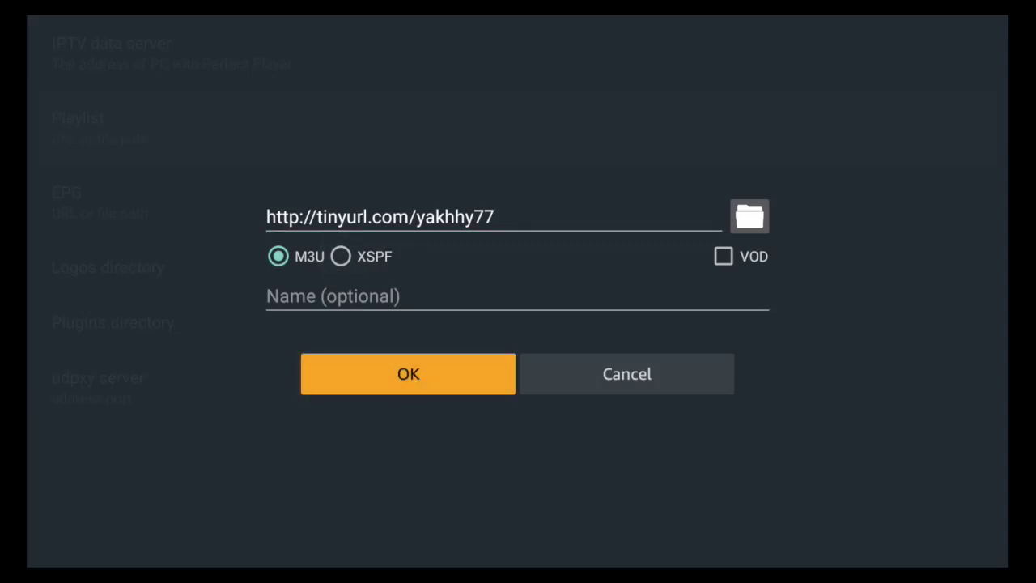
pyautogui.press('Return')
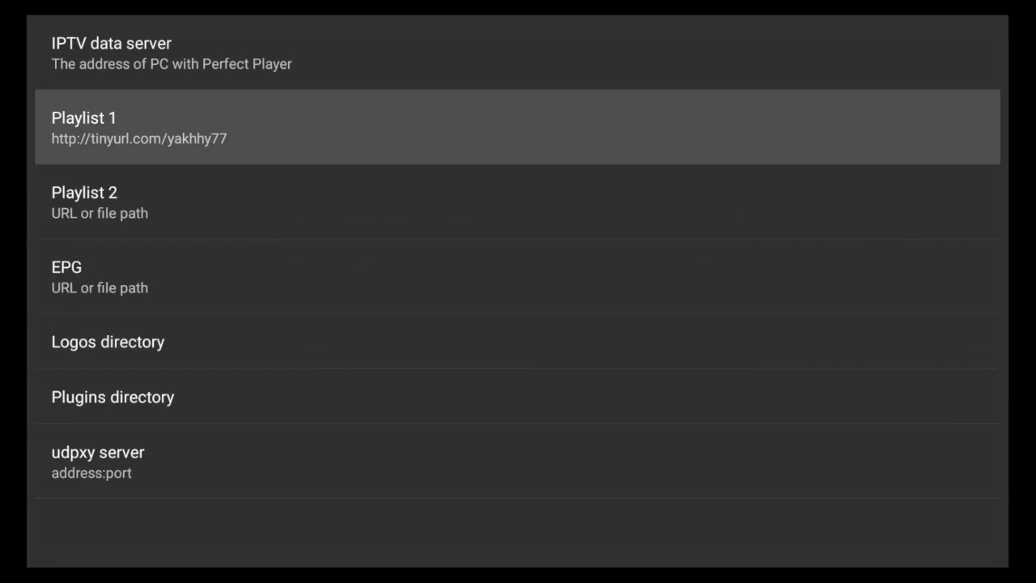
pyautogui.press('Down')
pyautogui.press('Down')
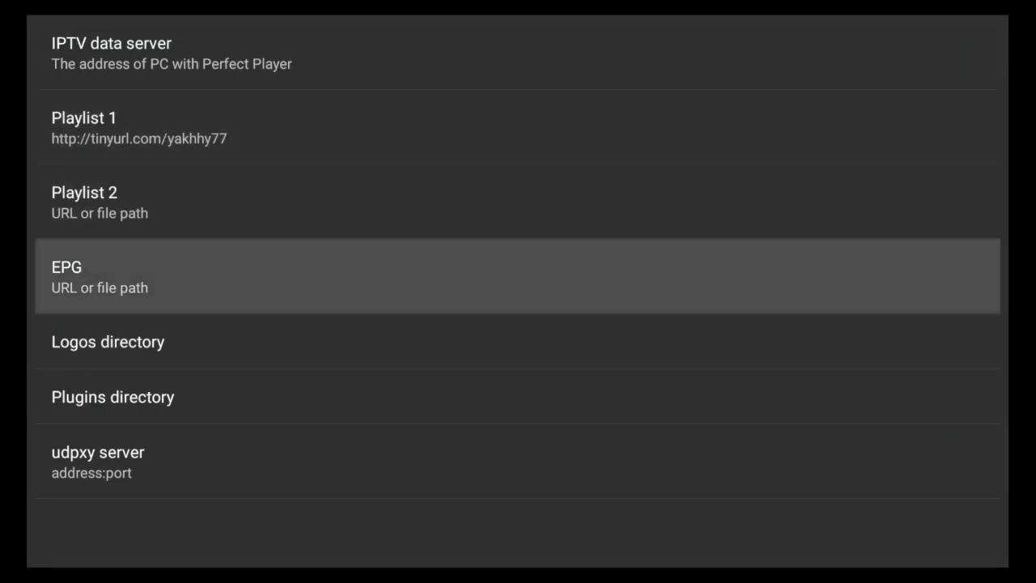
pyautogui.press('Return')
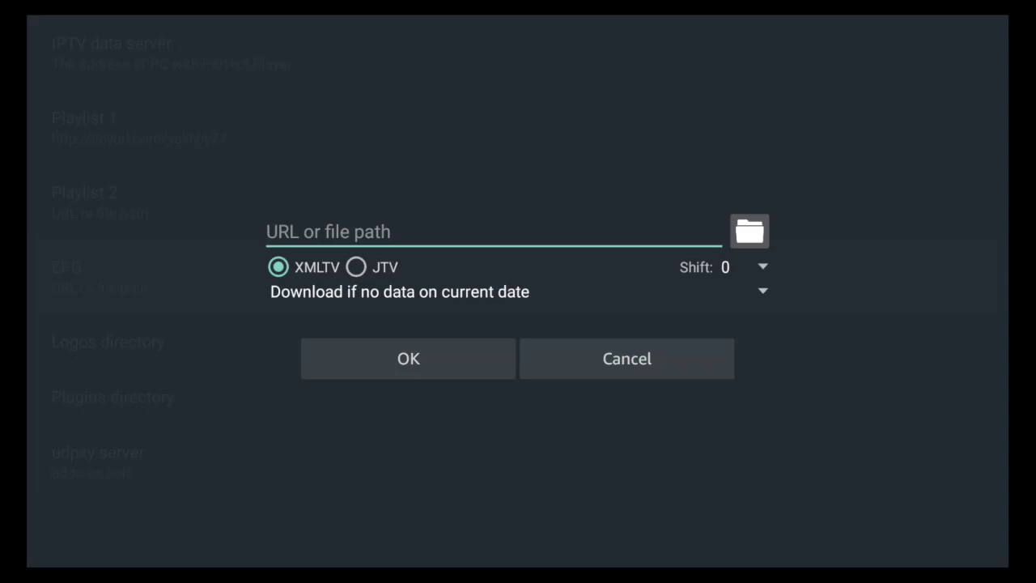
pyautogui.write('hh')
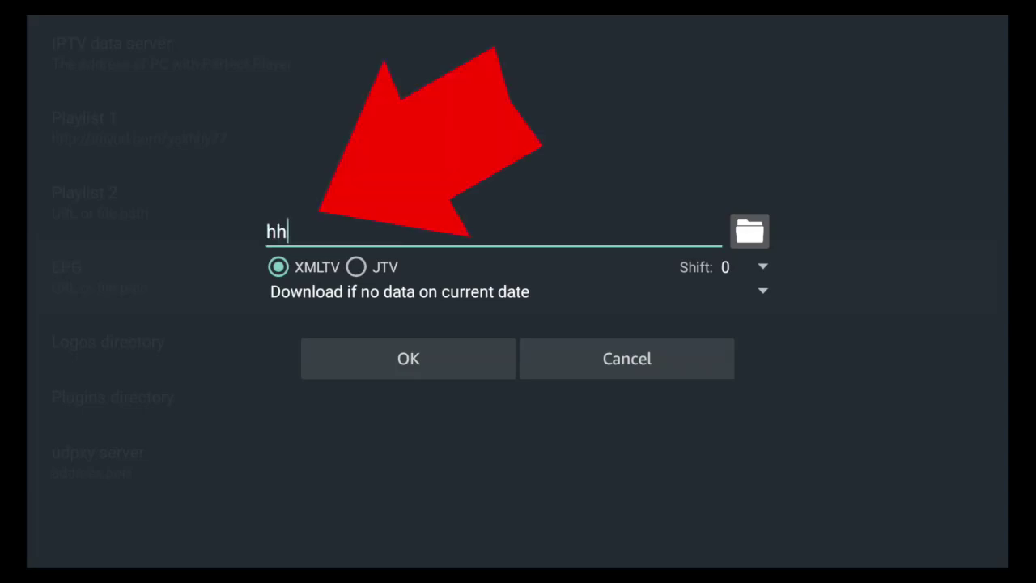
pyautogui.press('BackSpace')
pyautogui.press('BackSpace')
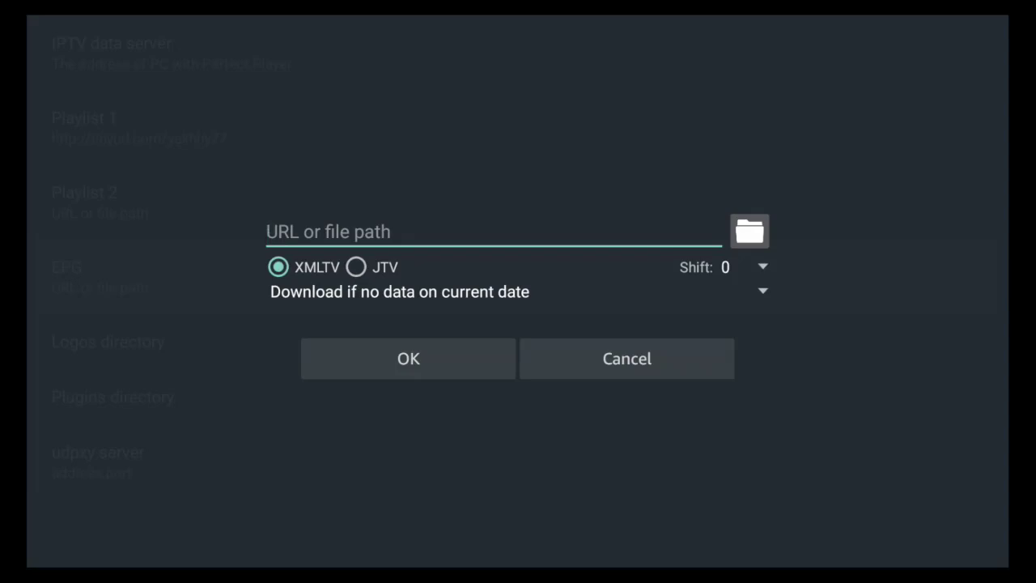
pyautogui.write('http://')
pyautogui.write('tinyurl.')
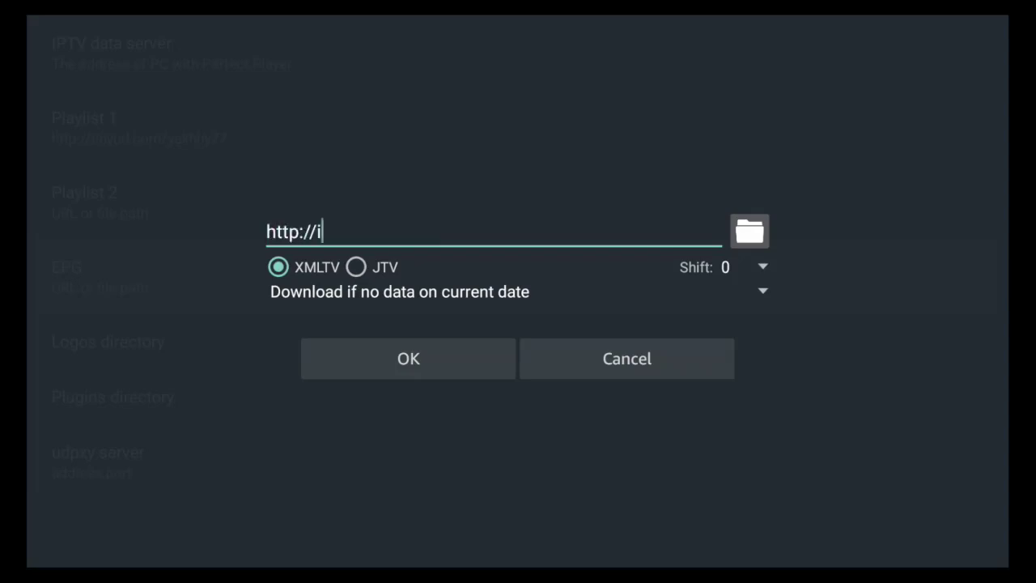
pyautogui.press('BackSpace')
pyautogui.press('BackSpace')
pyautogui.press('BackSpace')
pyautogui.press('BackSpace')
pyautogui.press('BackSpace')
pyautogui.press('BackSpace')
pyautogui.press('BackSpace')
pyautogui.press('BackSpace')
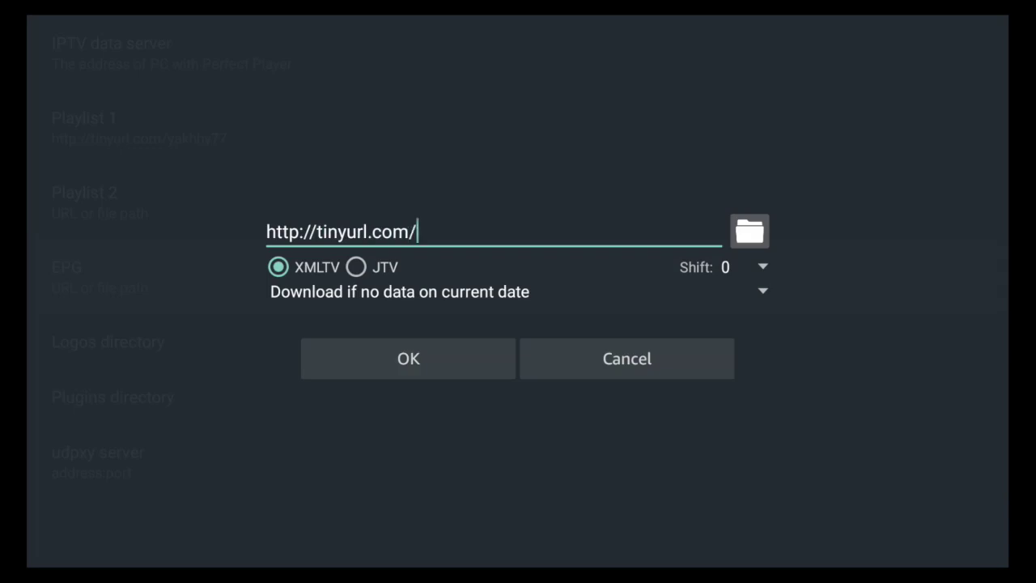
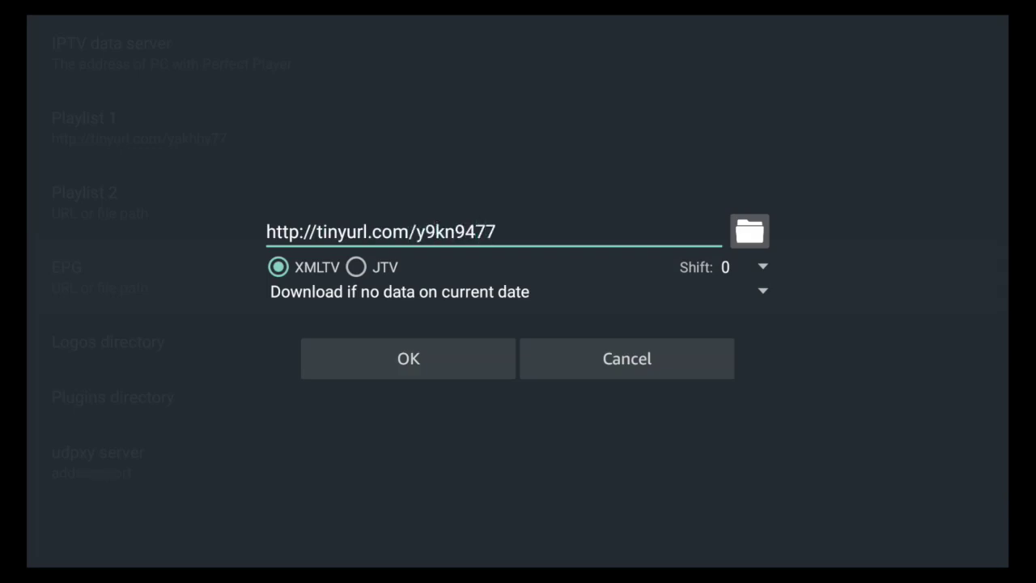
pyautogui.press('Down')
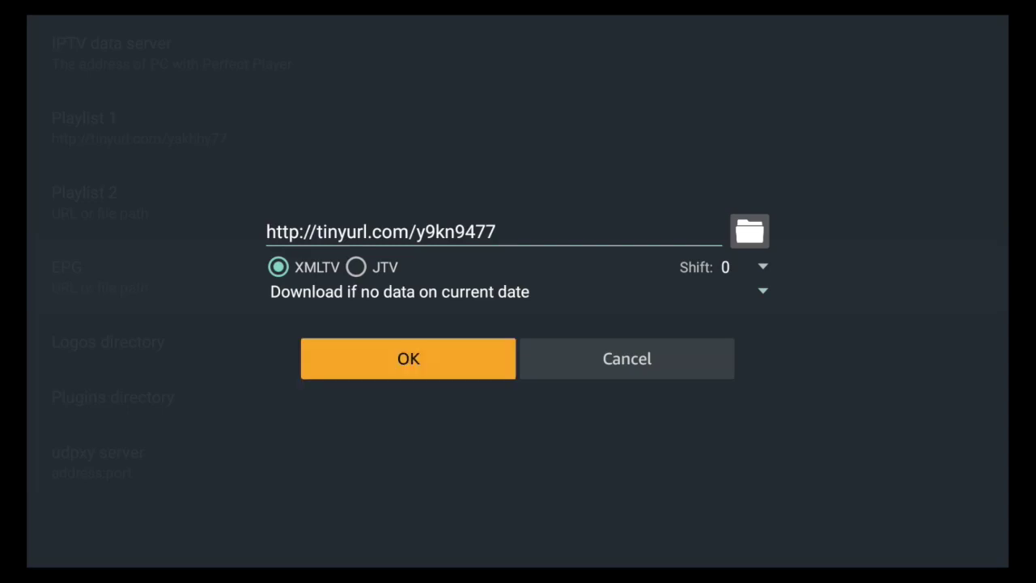
pyautogui.press('Return')
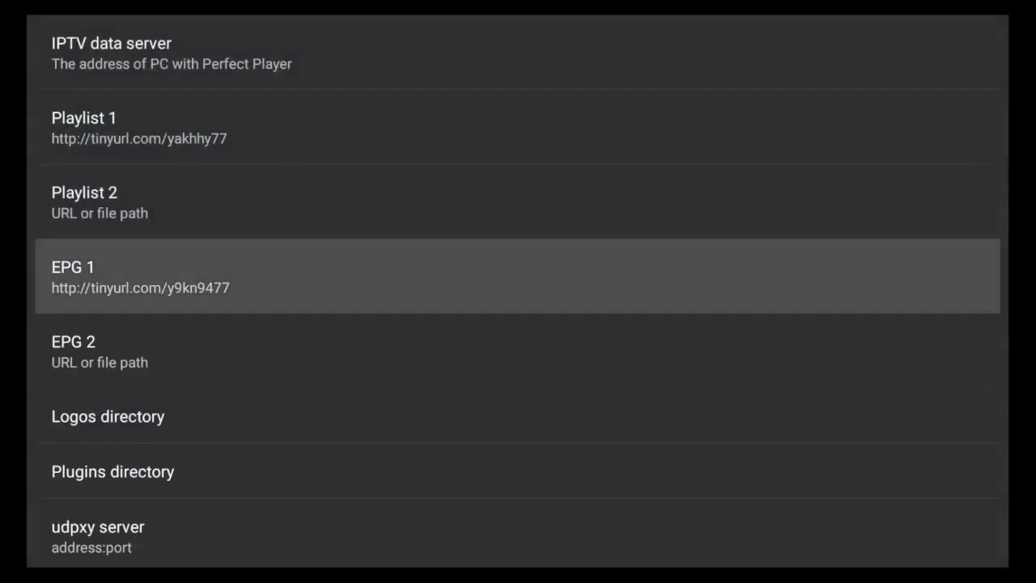
# Review the Playlist 1 and EPG 1 entries before leaving the settings
pyautogui.press('Up')
pyautogui.press('Up')
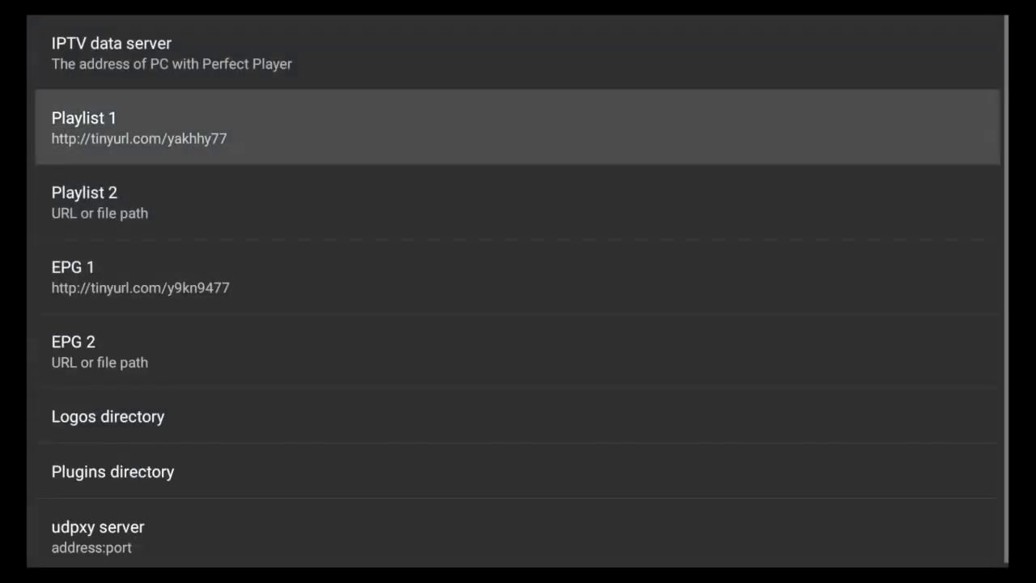
pyautogui.press('Down')
pyautogui.press('Down')
pyautogui.press('Down')
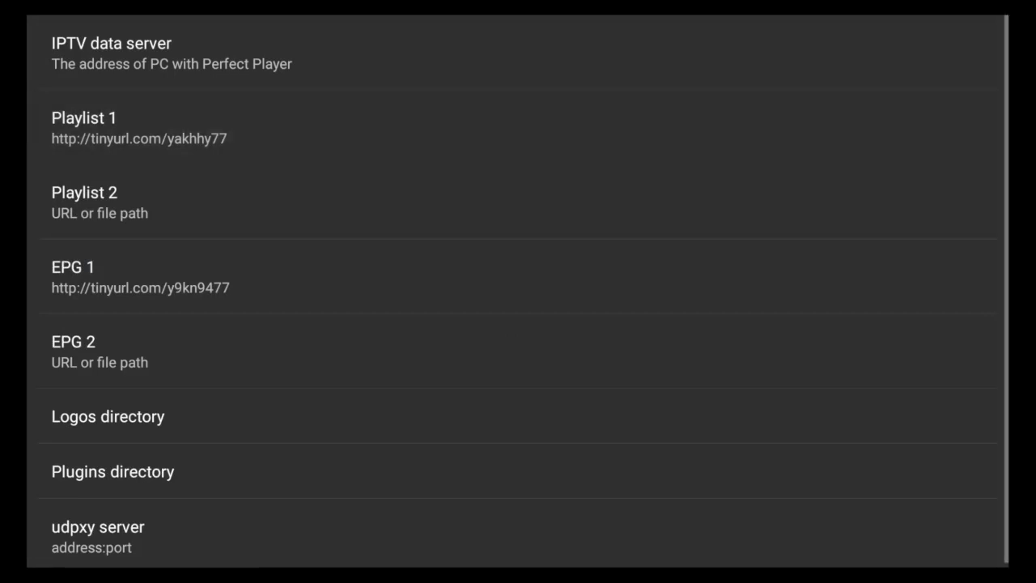
pyautogui.press('Up')
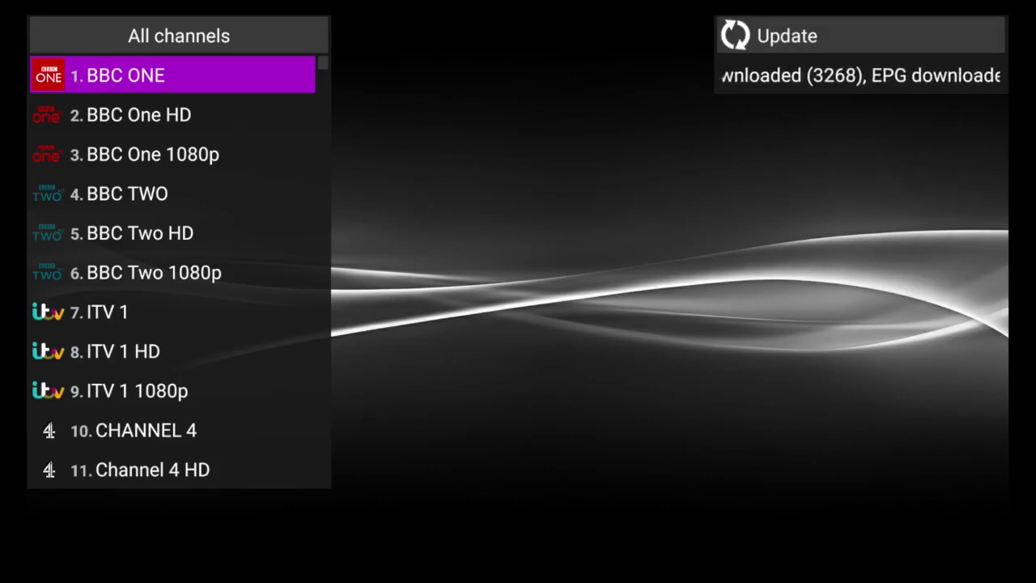
# Show the EPG grid from BBC ONE's options and browse down to UNIVERSAL CHANNEL
pyautogui.press('Menu')
pyautogui.press('Down')
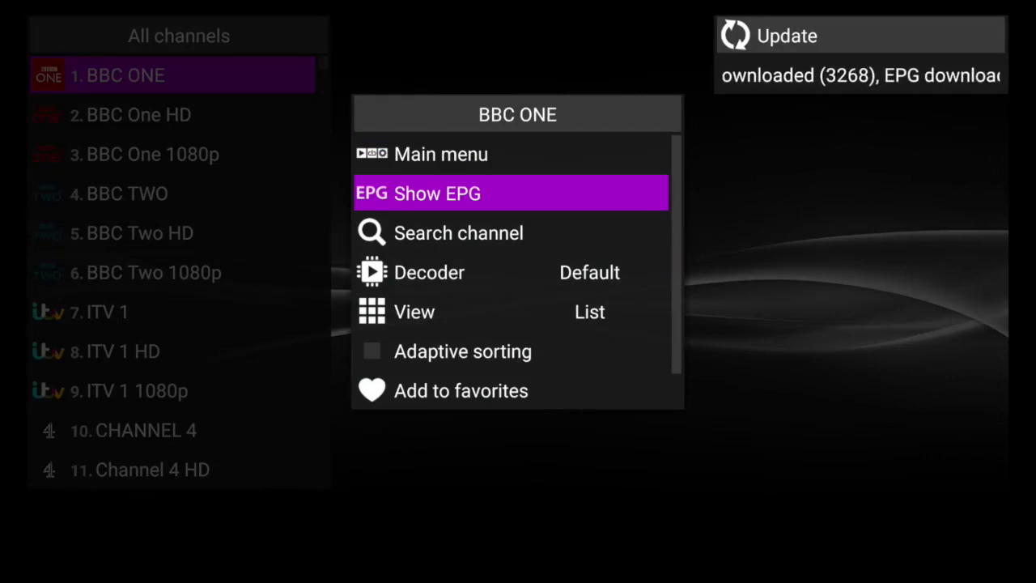
pyautogui.press('Return')
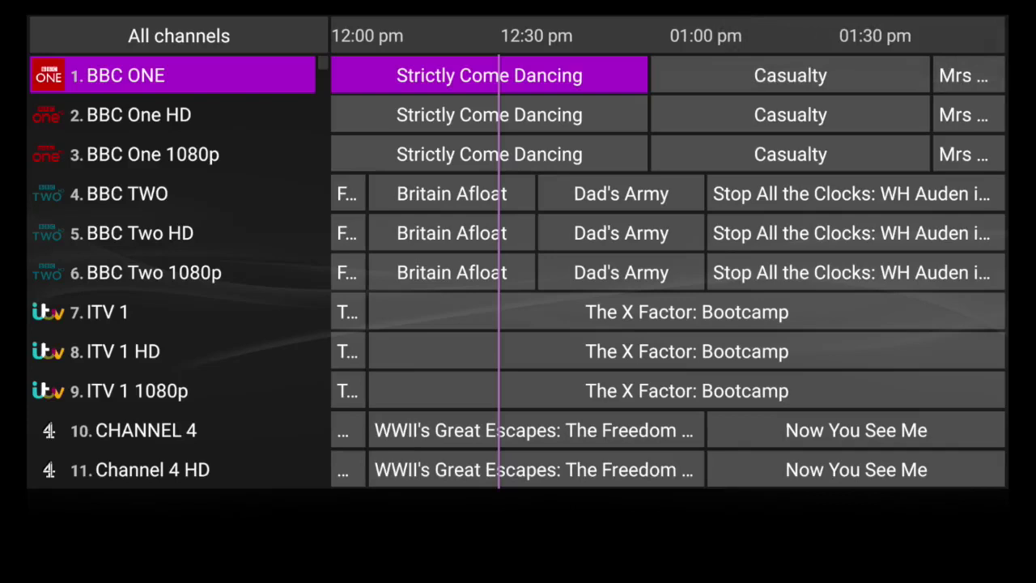
pyautogui.press('Down')
pyautogui.press('Up')
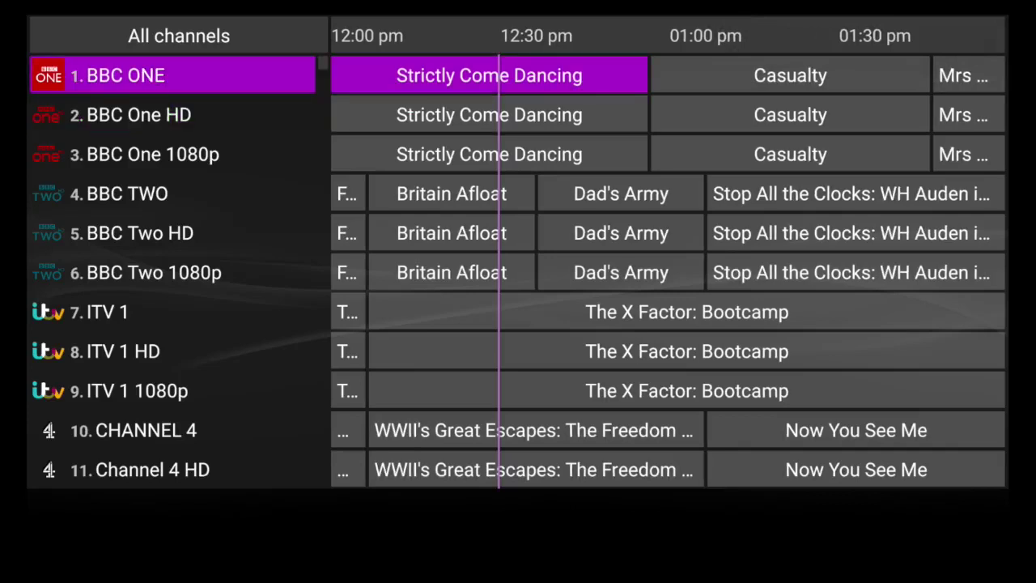
pyautogui.press('Down')
pyautogui.press('Down')
pyautogui.press('Down')
pyautogui.press('Down')
pyautogui.press('Down')
pyautogui.press('Down')
pyautogui.press('Down')
pyautogui.press('Down')
pyautogui.press('Down')
pyautogui.press('Down')
pyautogui.press('Down')
pyautogui.press('Down')
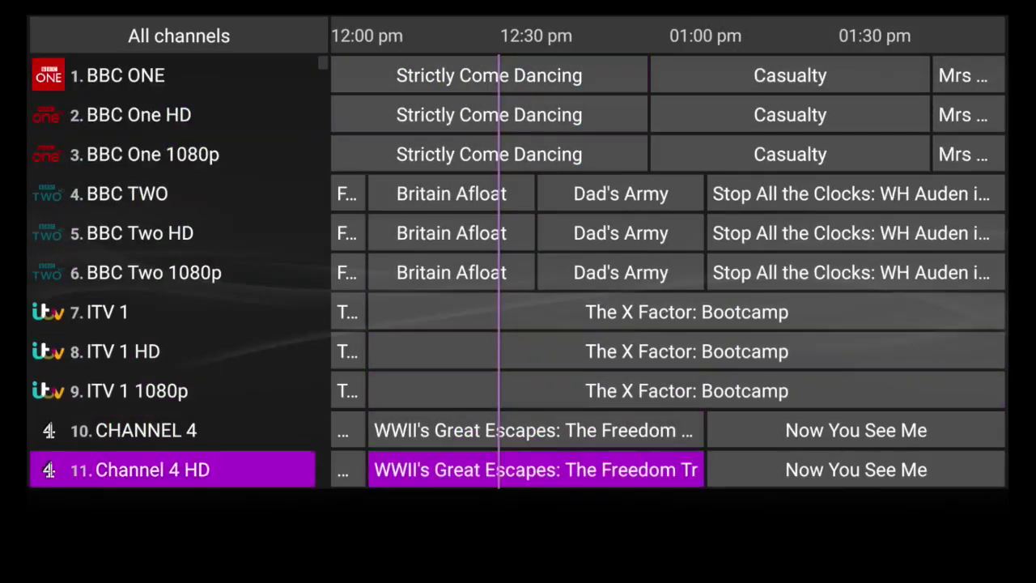
pyautogui.press('Down')
pyautogui.press('Down')
pyautogui.press('Down')
pyautogui.press('Down')
pyautogui.press('Down')
pyautogui.press('Down')
pyautogui.press('Down')
pyautogui.press('Down')
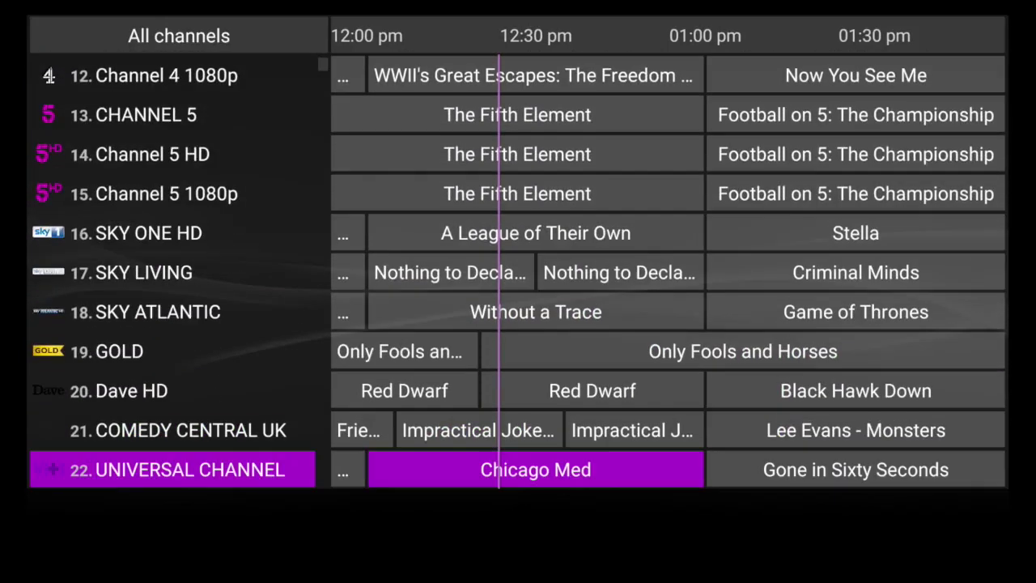
pyautogui.press('Down')
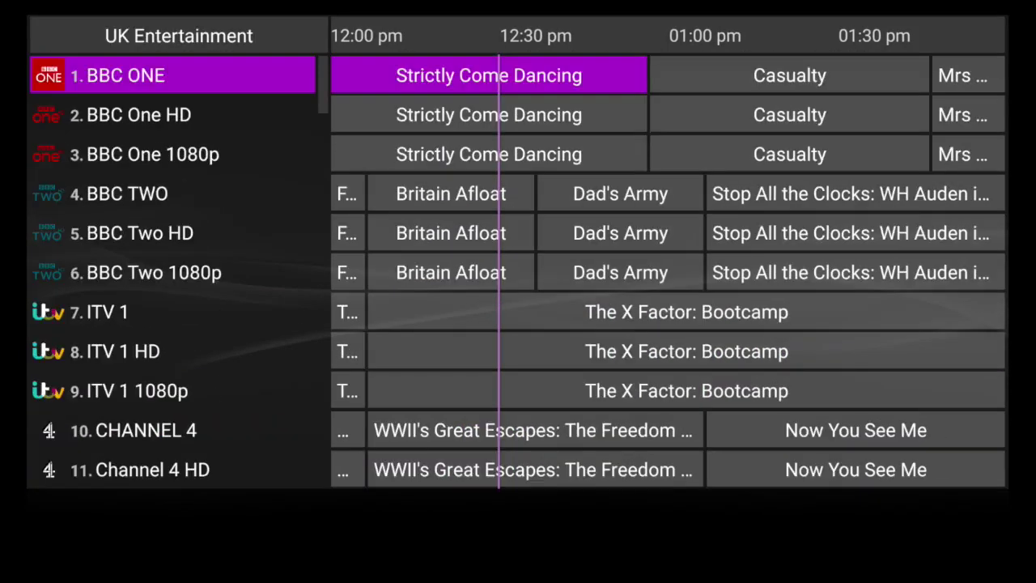
# Switch the guide to the USA & Candian group and move down to CNN
pyautogui.press('pagedown')
pyautogui.press('pagedown')
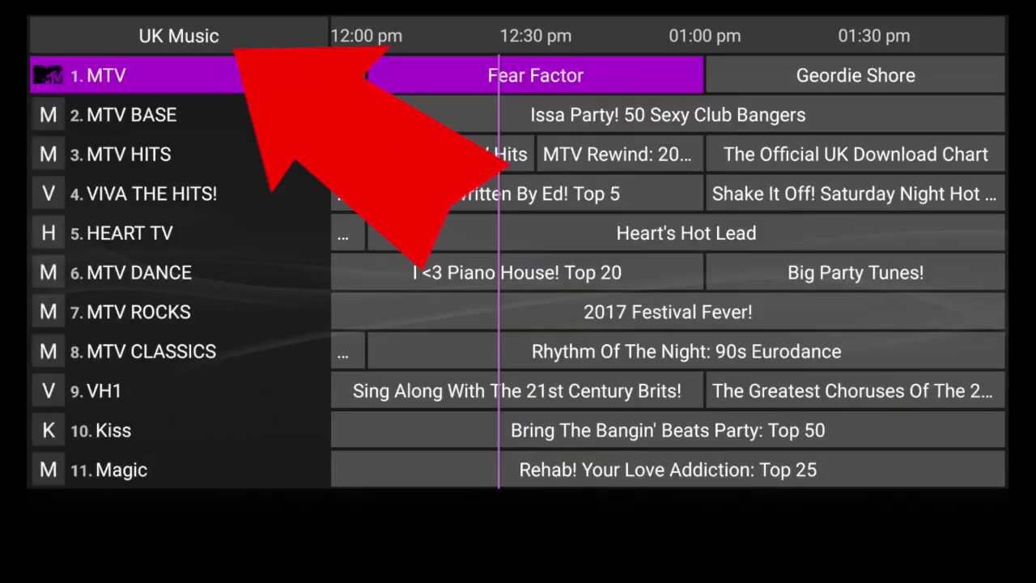
pyautogui.press('pagedown')
pyautogui.press('pagedown')
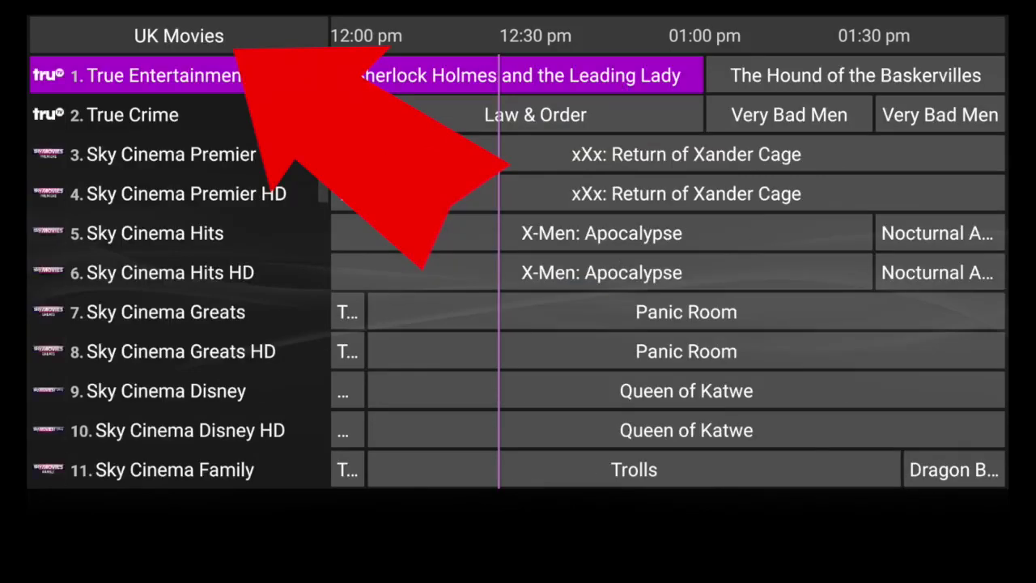
pyautogui.press('Down')
pyautogui.press('Down')
pyautogui.press('Down')
pyautogui.press('Down')
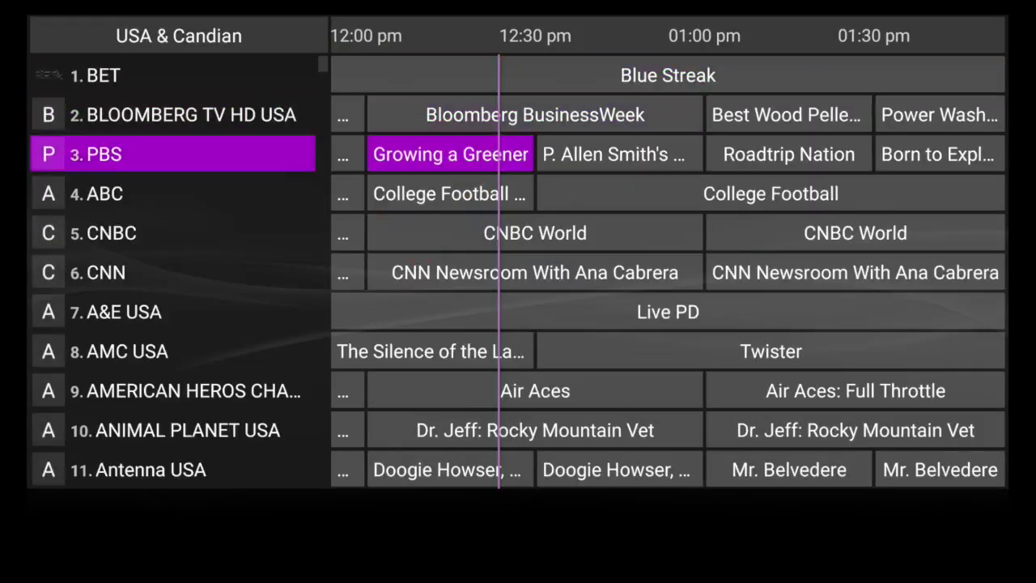
pyautogui.press('Down')
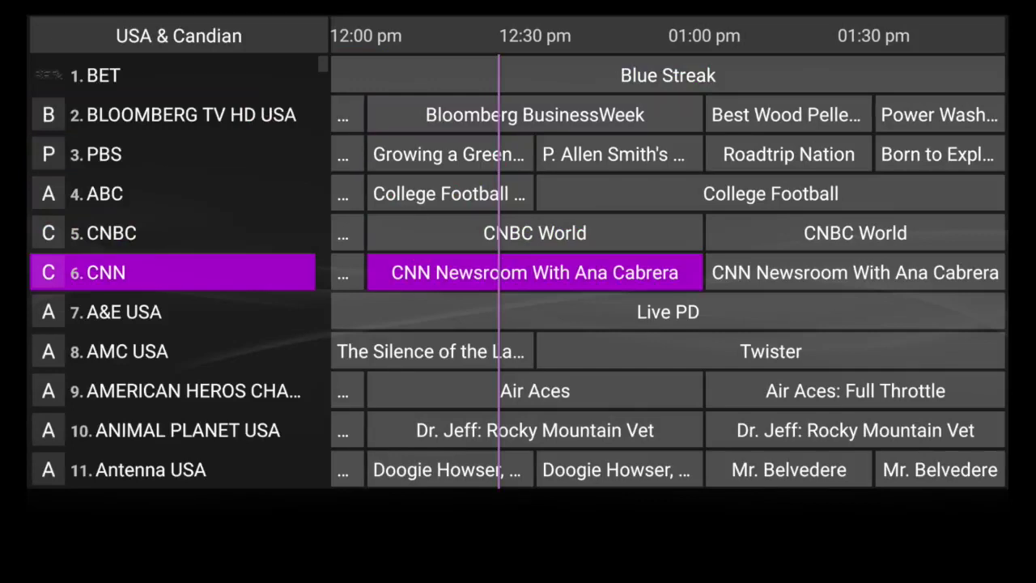